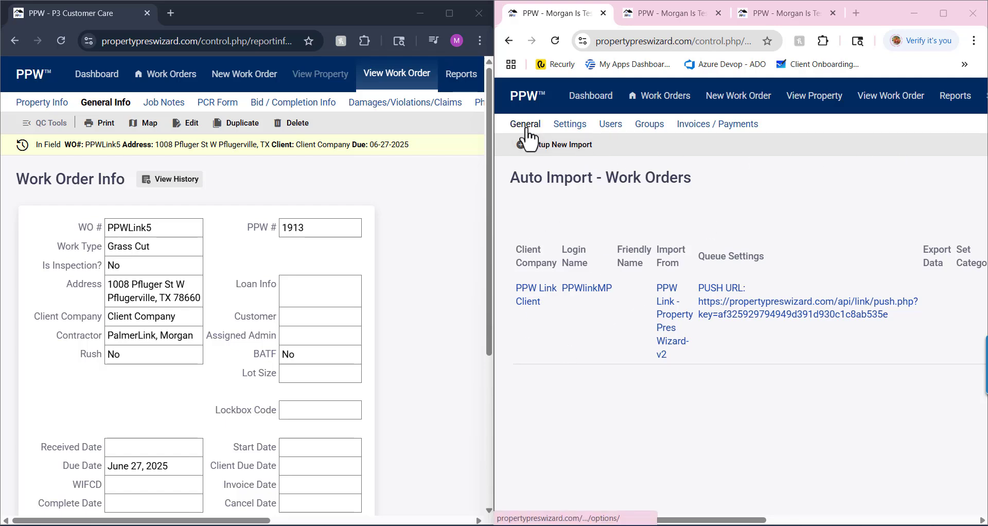
Open the PPW Link Client auto import for editing and review its general settings, including the Skip Comments and Skip Line Items choices
{"action": "left_click", "coordinate": [549, 303]}
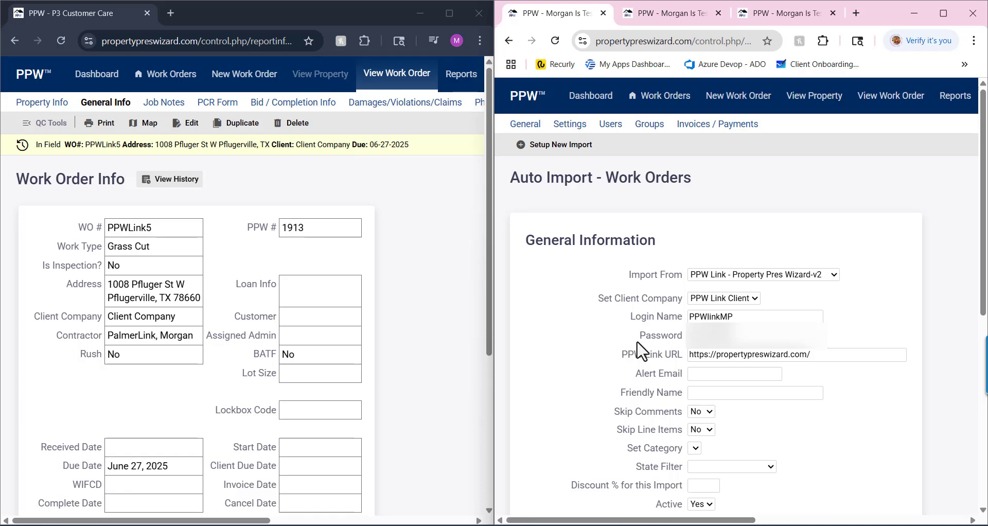
{"action": "scroll", "coordinate": [641, 352], "scroll_direction": "down", "scroll_amount": 1}
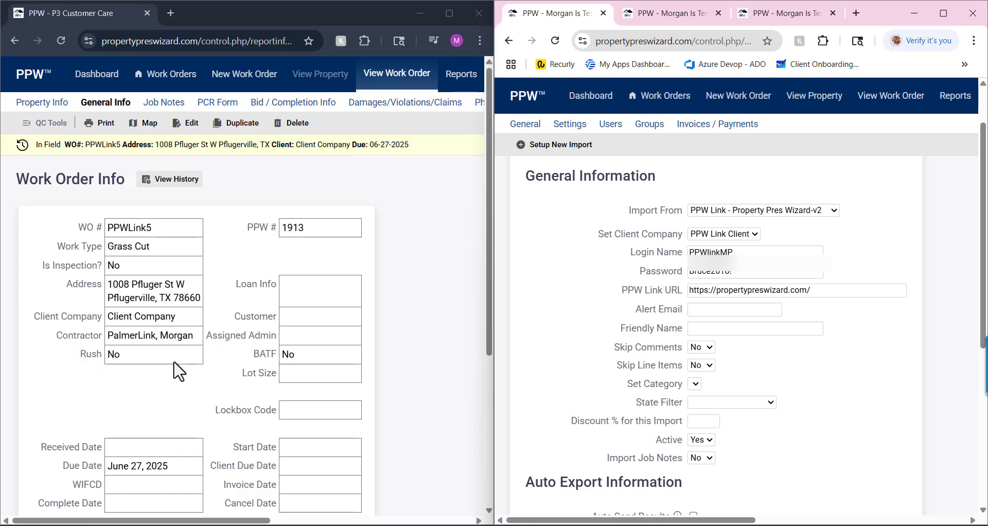
{"action": "scroll", "coordinate": [178, 381], "scroll_direction": "down", "scroll_amount": 2}
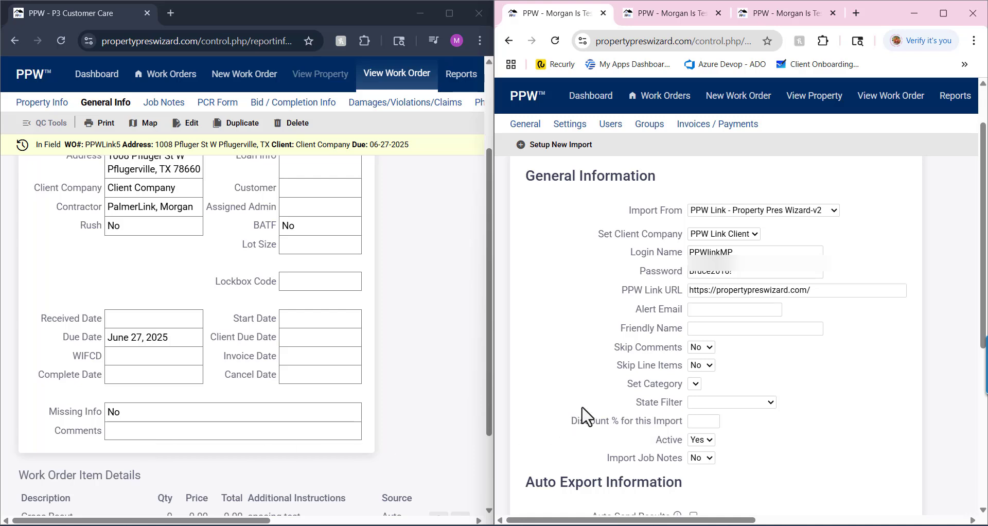
{"action": "left_click", "coordinate": [700, 347]}
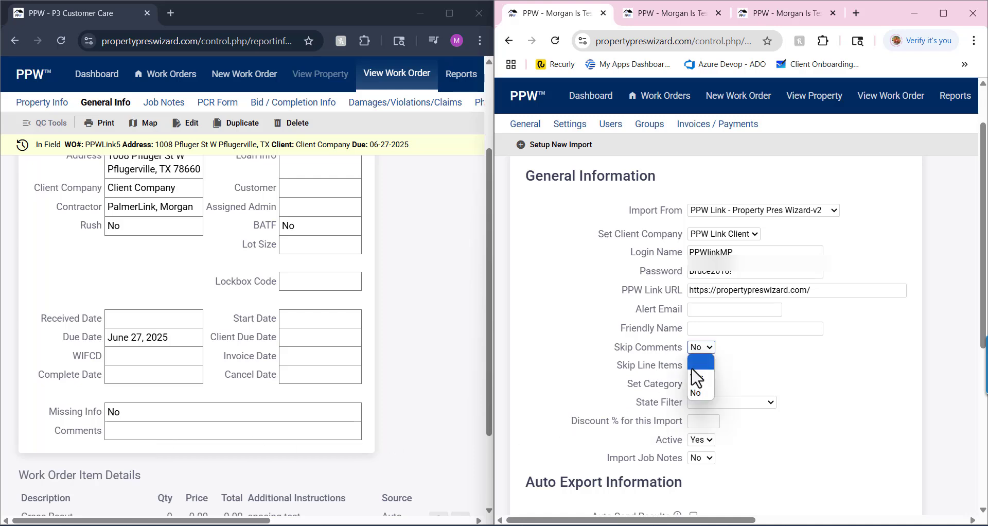
{"action": "left_click", "coordinate": [661, 355]}
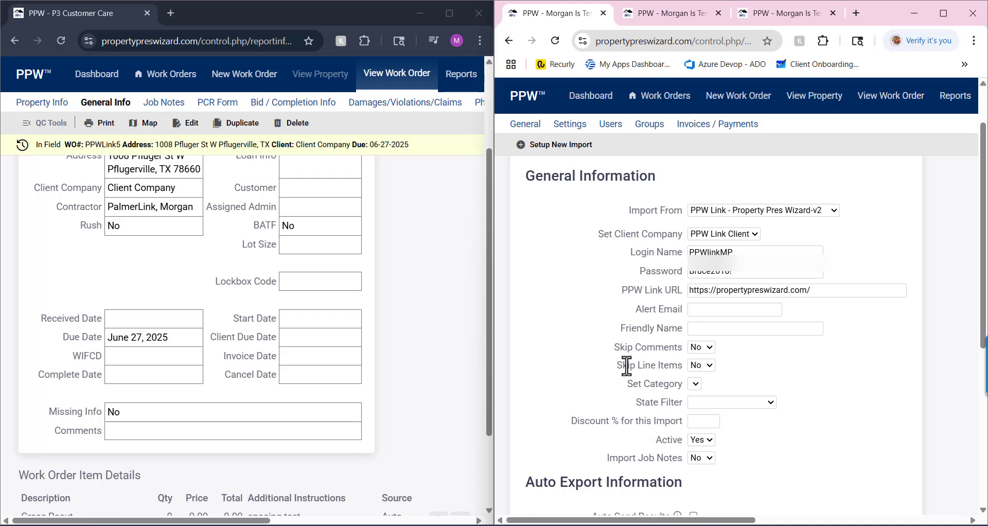
{"action": "left_click", "coordinate": [696, 364]}
{"action": "left_click", "coordinate": [655, 366]}
{"action": "scroll", "coordinate": [658, 368], "scroll_direction": "down", "scroll_amount": 1}
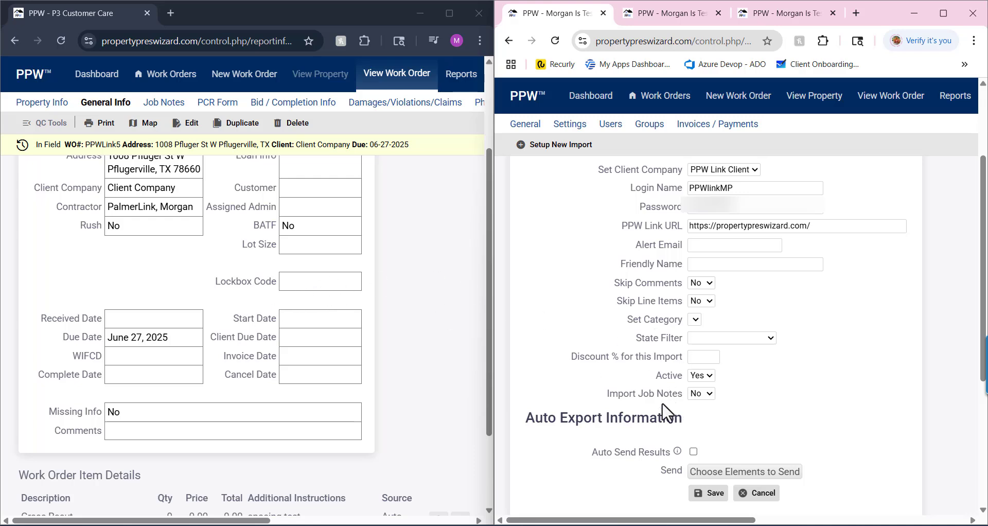
Set Import Job Notes to Yes to show the imported notes permissions, and reset the option to blank
{"action": "left_click", "coordinate": [703, 394]}
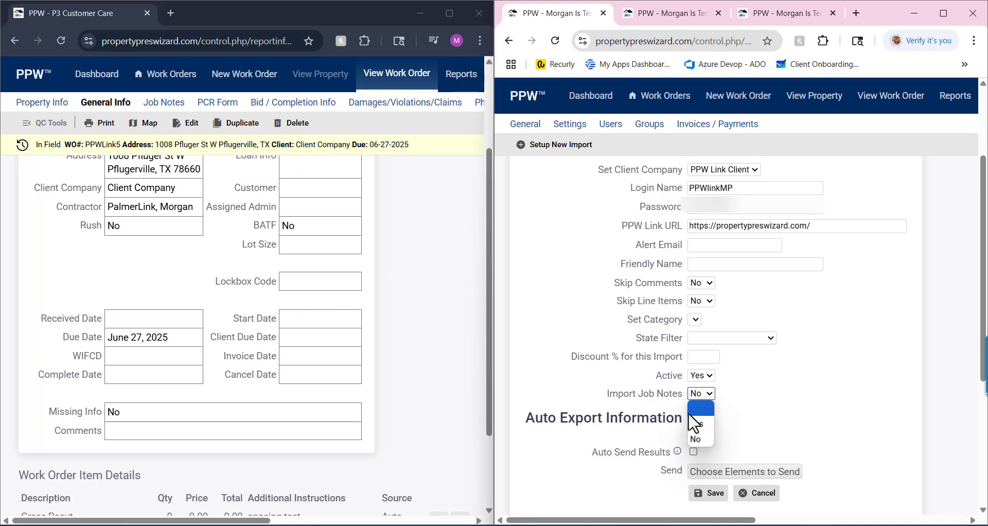
{"action": "left_click", "coordinate": [696, 421]}
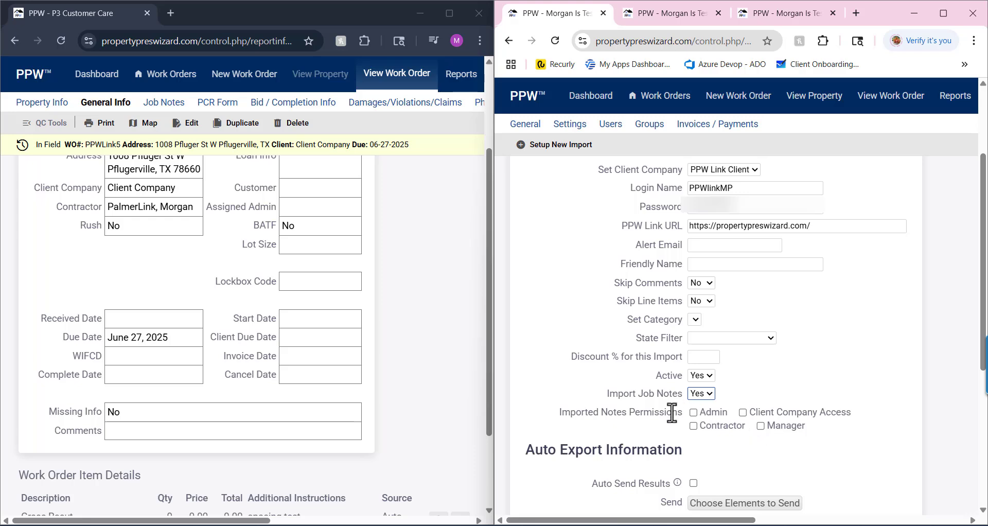
{"action": "left_click", "coordinate": [701, 394]}
{"action": "left_click", "coordinate": [697, 406]}
{"action": "scroll", "coordinate": [697, 412], "scroll_direction": "down", "scroll_amount": 1}
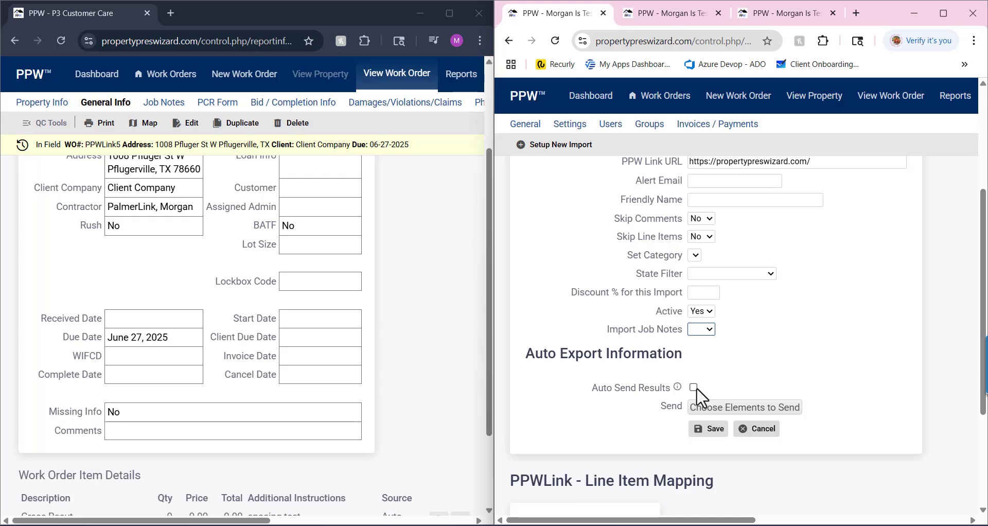
Enable Auto Send Results for the import and view the list of elements that can be sent
{"action": "left_click", "coordinate": [694, 388]}
{"action": "left_click", "coordinate": [722, 408]}
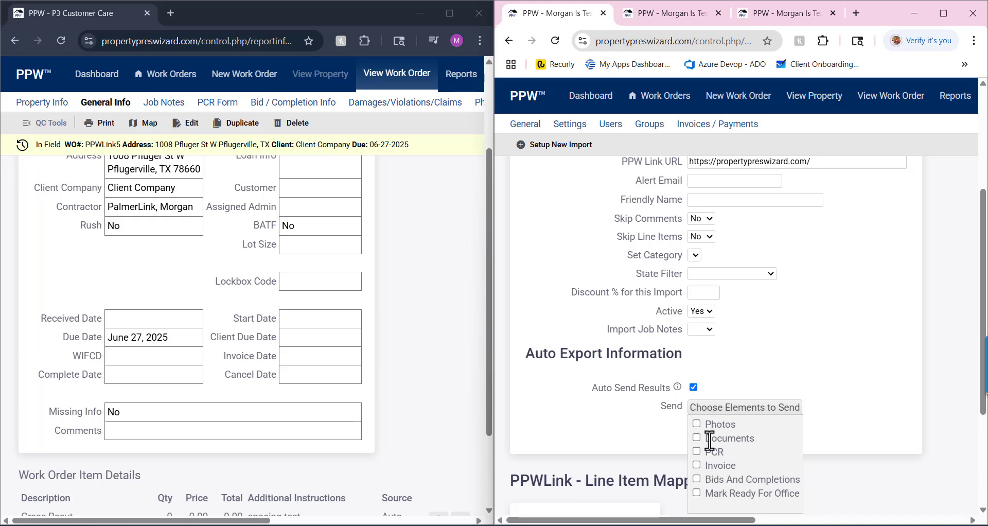
{"action": "left_click", "coordinate": [712, 393]}
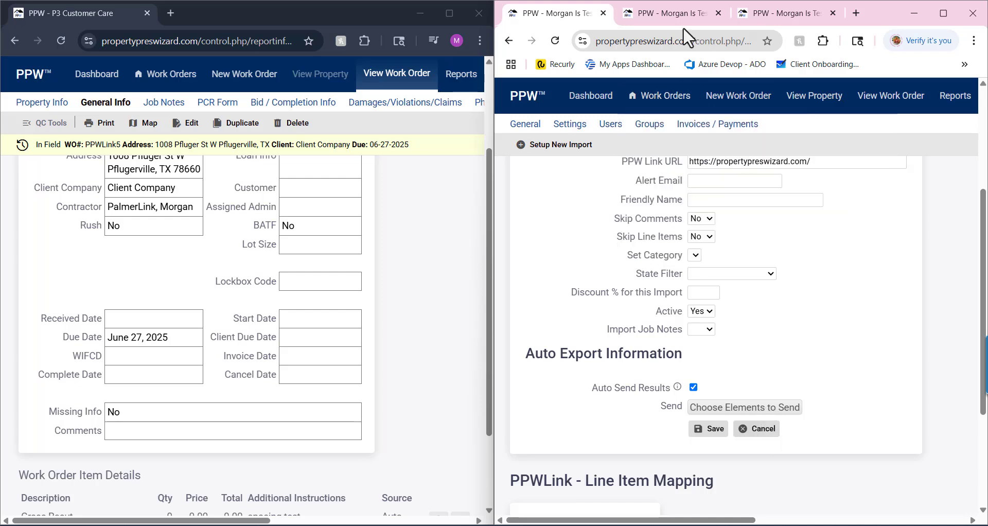
Switch to the group permissions page and highlight the Access Send Results page permission
{"action": "left_click", "coordinate": [660, 14]}
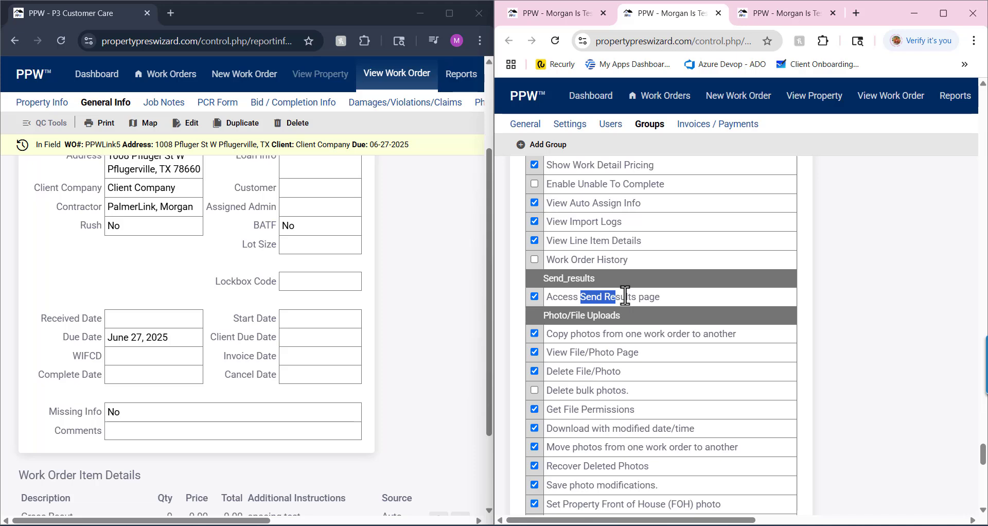
{"action": "left_click_drag", "start_coordinate": [626, 296], "coordinate": [612, 297]}
Open the import queue and process the PPW Link Client import
{"action": "mouse_move", "coordinate": [727, 109]}
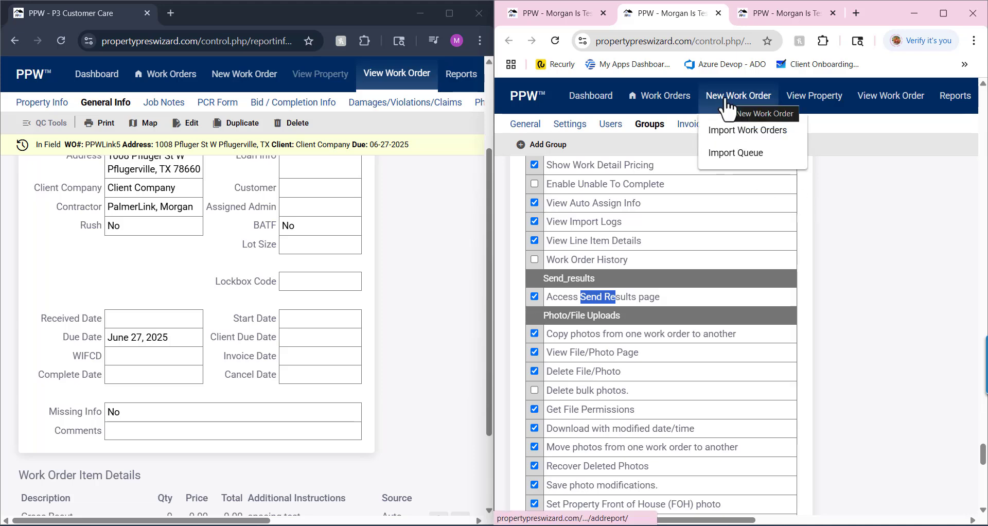
{"action": "left_click", "coordinate": [729, 159]}
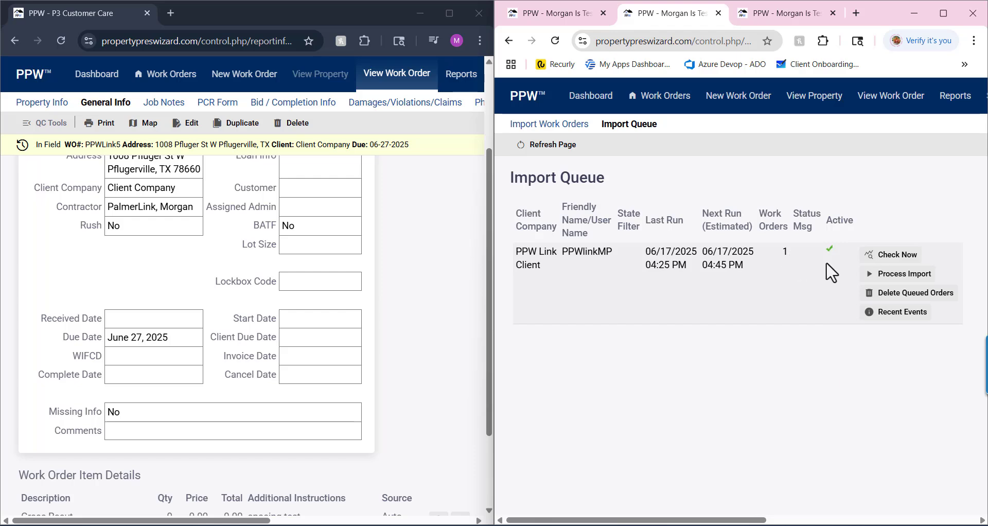
{"action": "left_click", "coordinate": [885, 277]}
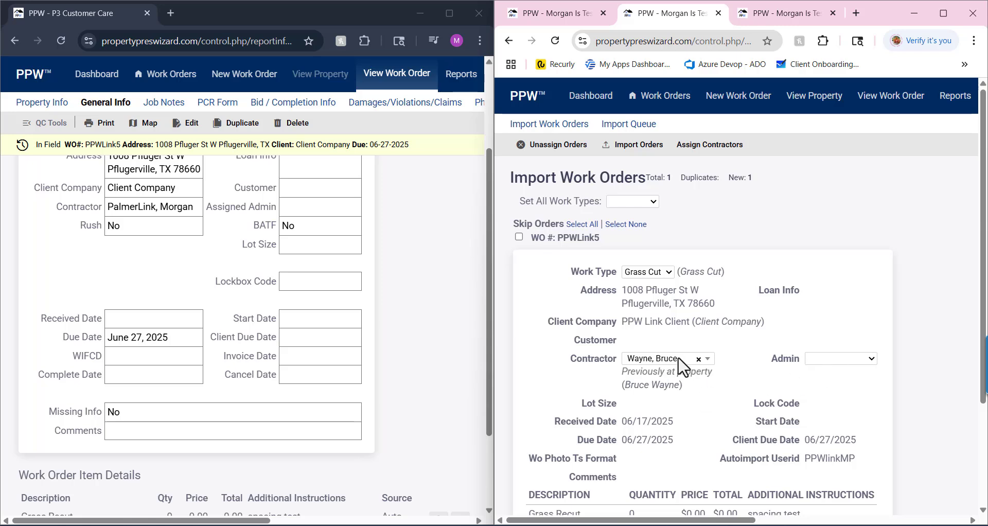
Review the details and line items of pending work order PPWLink5 against the client's copy, and import it
{"action": "scroll", "coordinate": [735, 381], "scroll_direction": "down", "scroll_amount": 1}
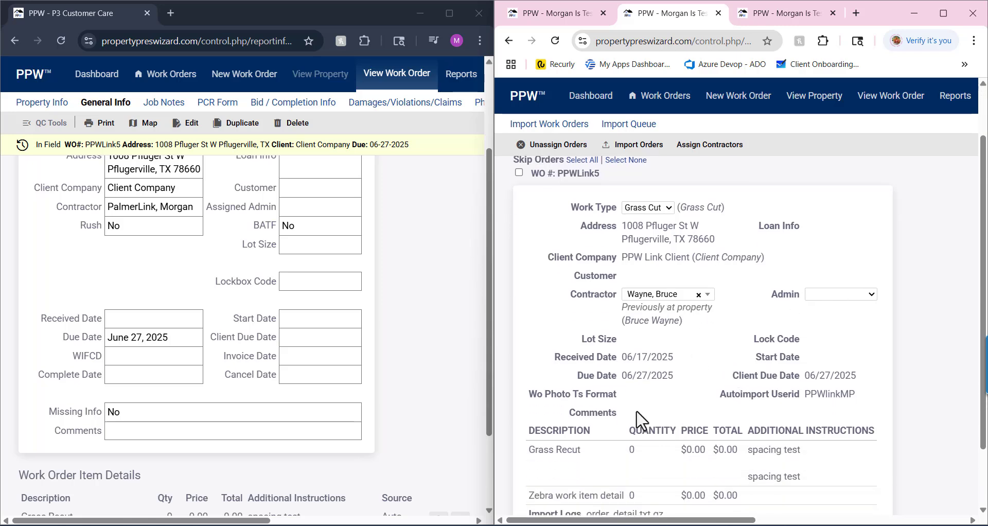
{"action": "scroll", "coordinate": [638, 420], "scroll_direction": "down", "scroll_amount": 1}
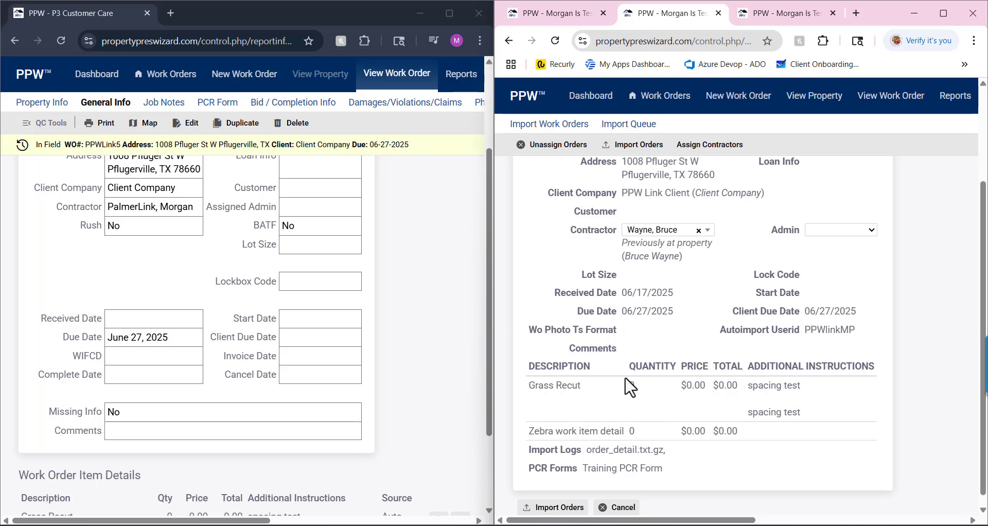
{"action": "scroll", "coordinate": [342, 448], "scroll_direction": "down", "scroll_amount": 2}
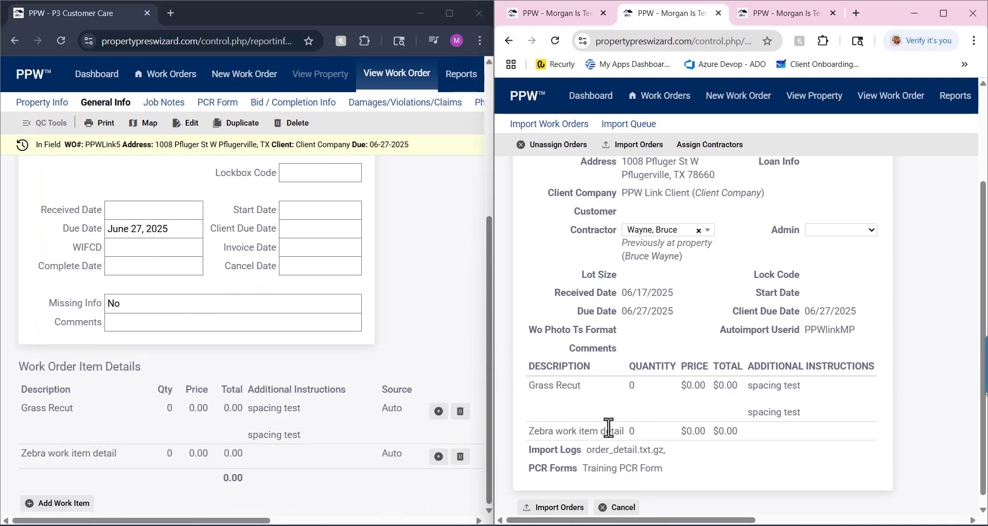
{"action": "left_click", "coordinate": [569, 509]}
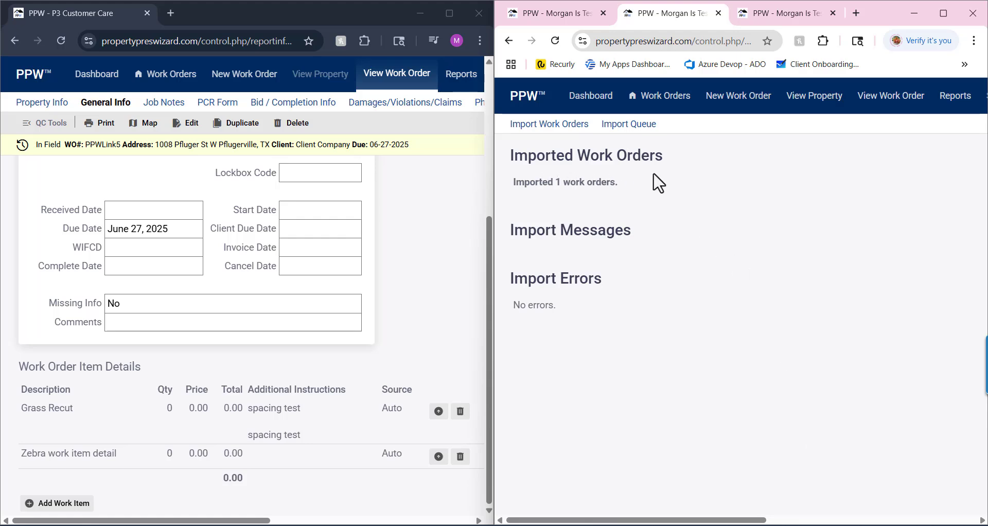
Open the imported work order PPWLink5 from the work orders list
{"action": "left_click", "coordinate": [669, 103]}
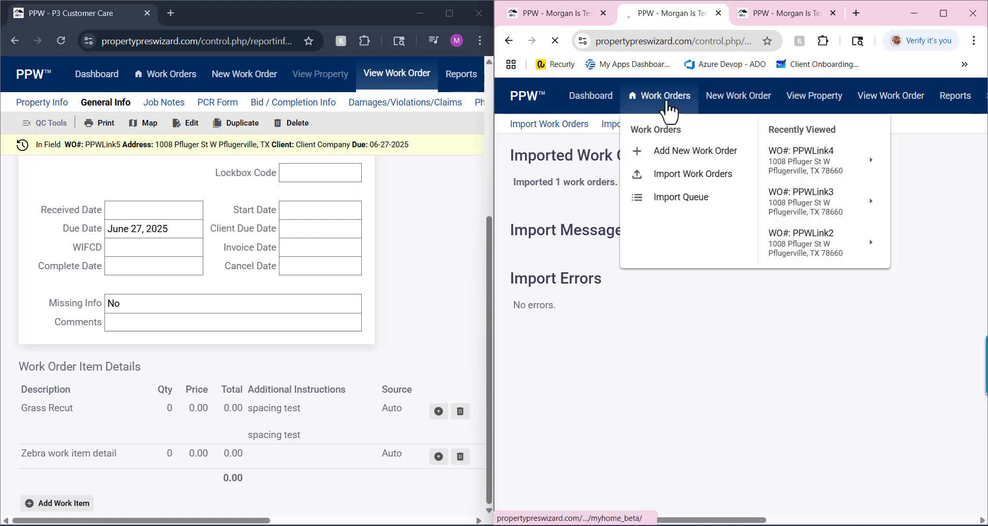
{"action": "scroll", "coordinate": [322, 311], "scroll_direction": "up", "scroll_amount": 5}
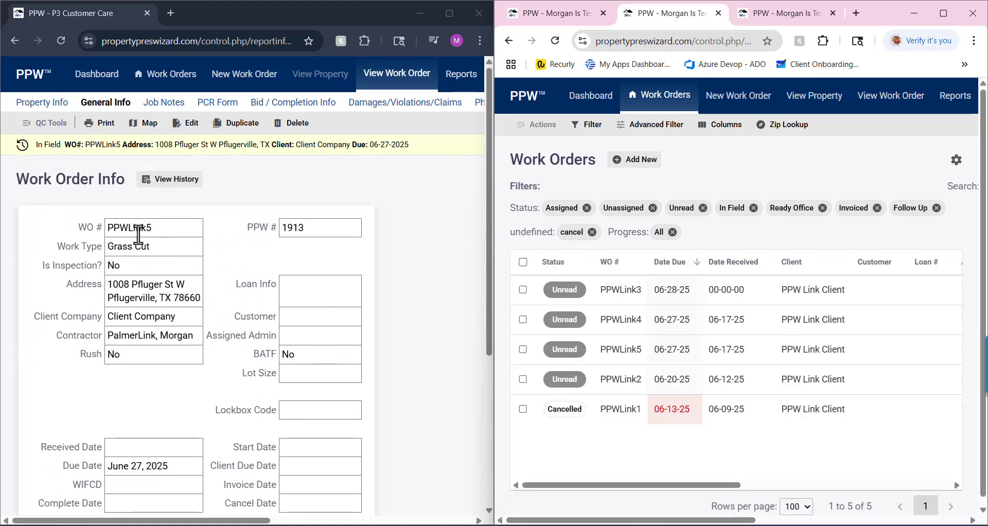
{"action": "left_click", "coordinate": [621, 354]}
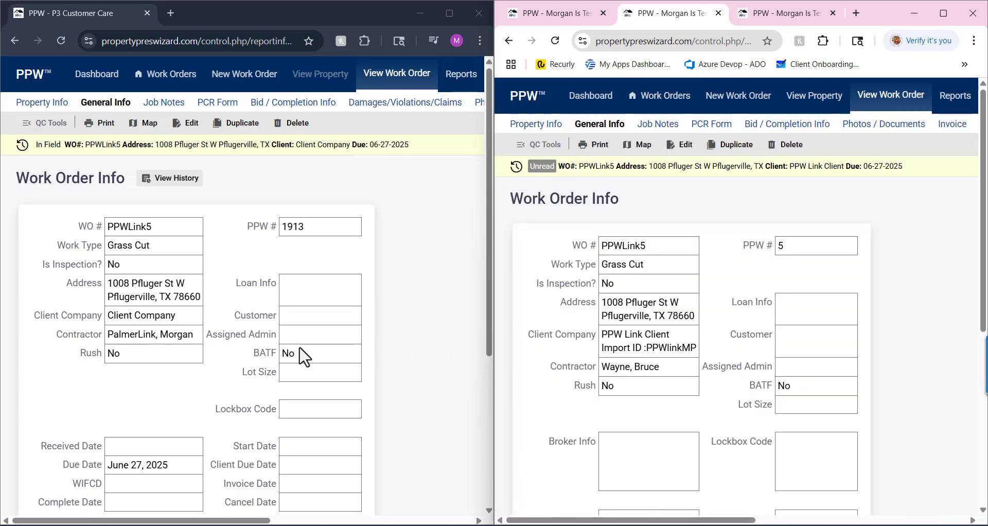
Compare the general info, dates and item details of PPWLink5 between the client's site and the importing site
{"action": "scroll", "coordinate": [327, 364], "scroll_direction": "down", "scroll_amount": 5}
{"action": "scroll", "coordinate": [713, 399], "scroll_direction": "down", "scroll_amount": 1}
{"action": "scroll", "coordinate": [713, 399], "scroll_direction": "down", "scroll_amount": 4}
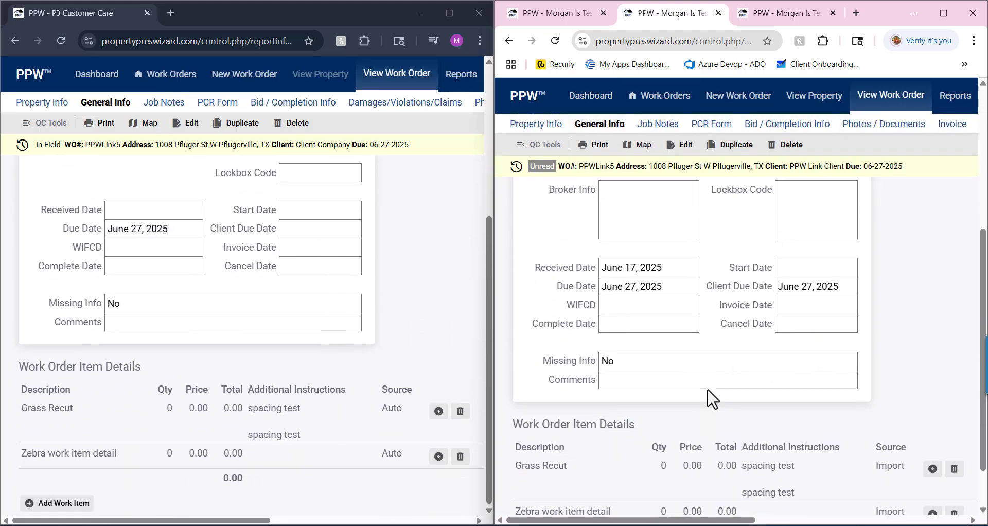
{"action": "scroll", "coordinate": [712, 398], "scroll_direction": "up", "scroll_amount": 3}
{"action": "scroll", "coordinate": [708, 390], "scroll_direction": "up", "scroll_amount": 3}
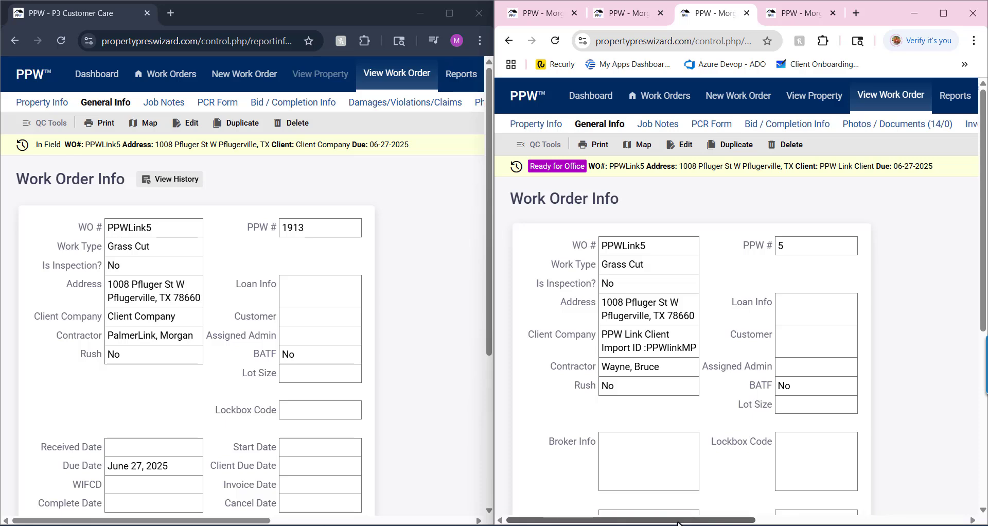
Open the Send Results page of PPWLink5 and transfer the Training PCR Form
{"action": "left_click_drag", "start_coordinate": [679, 523], "coordinate": [792, 521]}
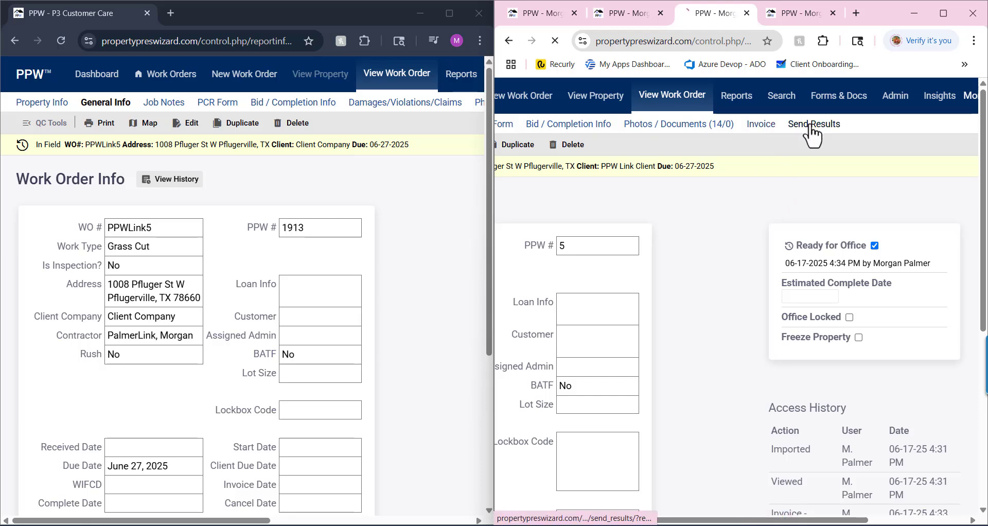
{"action": "scroll", "coordinate": [743, 273], "scroll_direction": "down", "scroll_amount": 1}
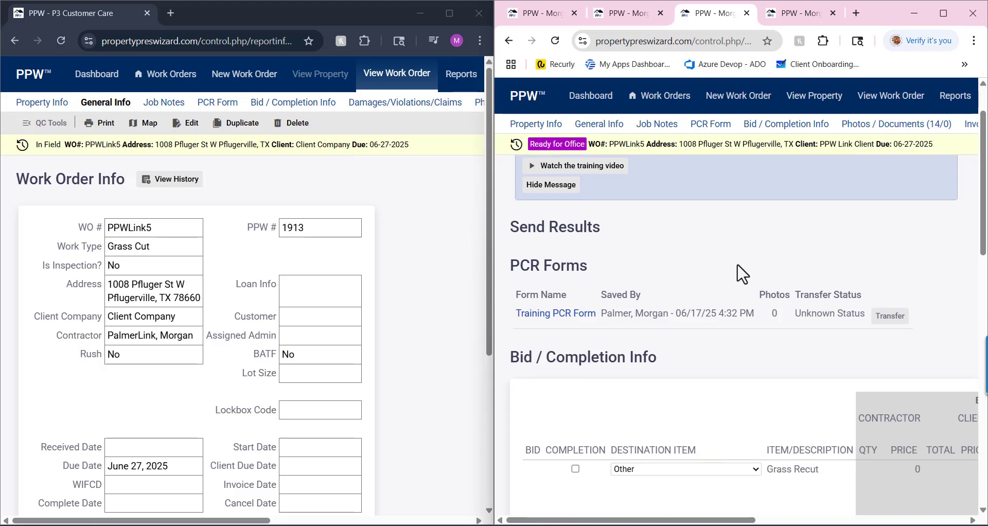
{"action": "left_click", "coordinate": [889, 330]}
{"action": "scroll", "coordinate": [834, 311], "scroll_direction": "down", "scroll_amount": 1}
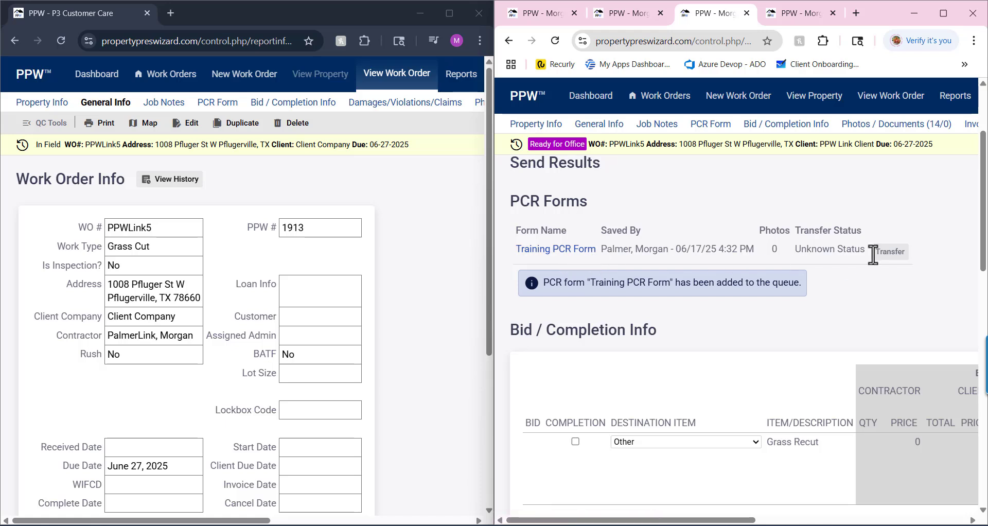
Transfer the Grass Recut line as a completion, and transfer all photos of the work order
{"action": "scroll", "coordinate": [741, 303], "scroll_direction": "down", "scroll_amount": 2}
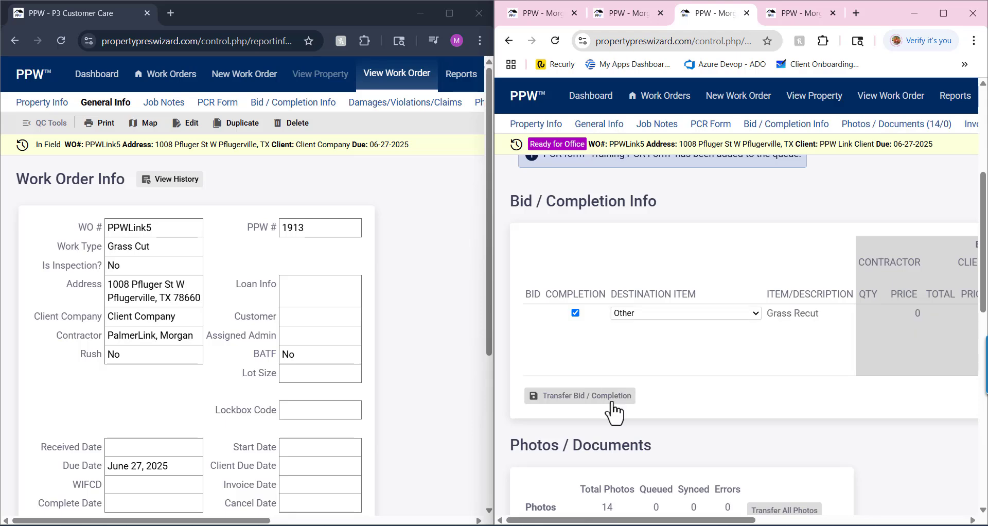
{"action": "left_click", "coordinate": [635, 407]}
{"action": "scroll", "coordinate": [644, 393], "scroll_direction": "down", "scroll_amount": 3}
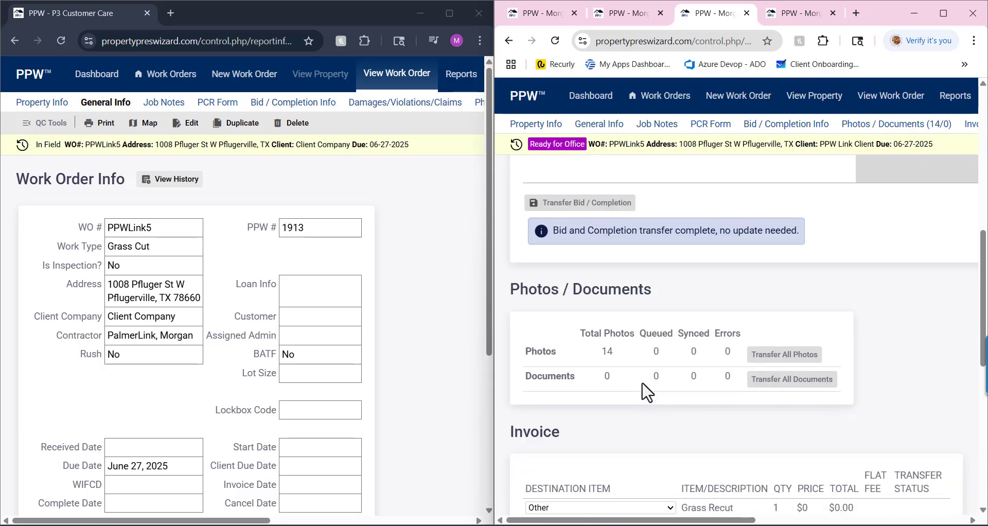
{"action": "left_click", "coordinate": [781, 366]}
Transfer the Grass Recut invoice with destination item Other, and send the Ready for Office mark to the client
{"action": "scroll", "coordinate": [688, 360], "scroll_direction": "down", "scroll_amount": 5}
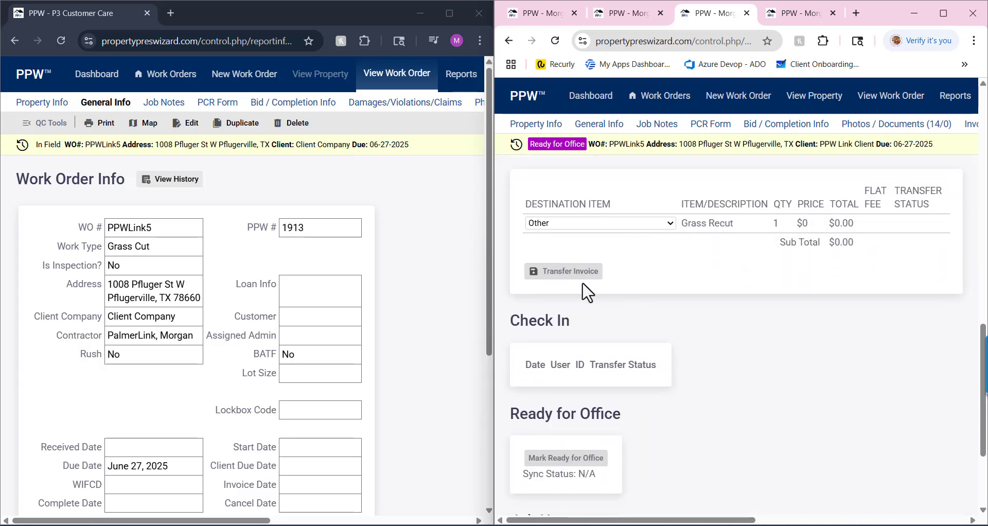
{"action": "left_click", "coordinate": [579, 283]}
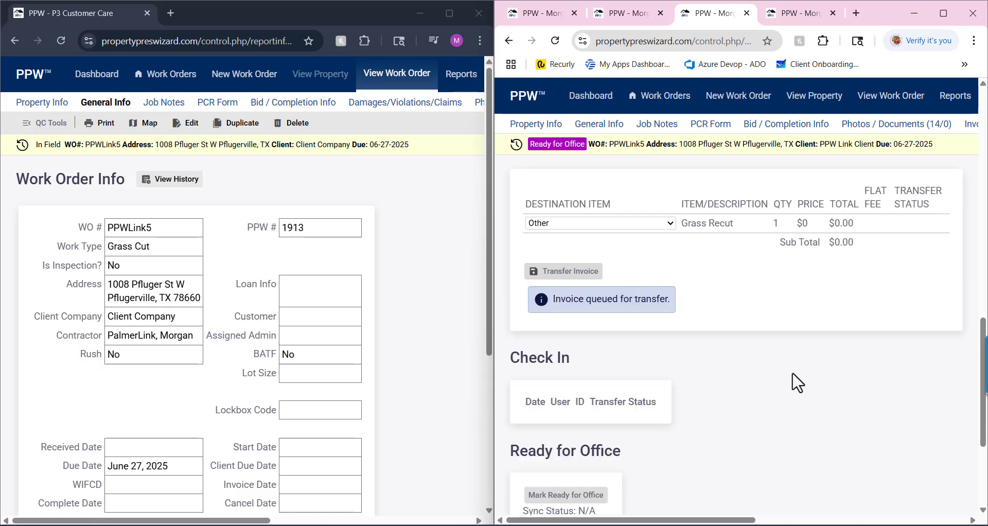
{"action": "scroll", "coordinate": [789, 381], "scroll_direction": "down", "scroll_amount": 2}
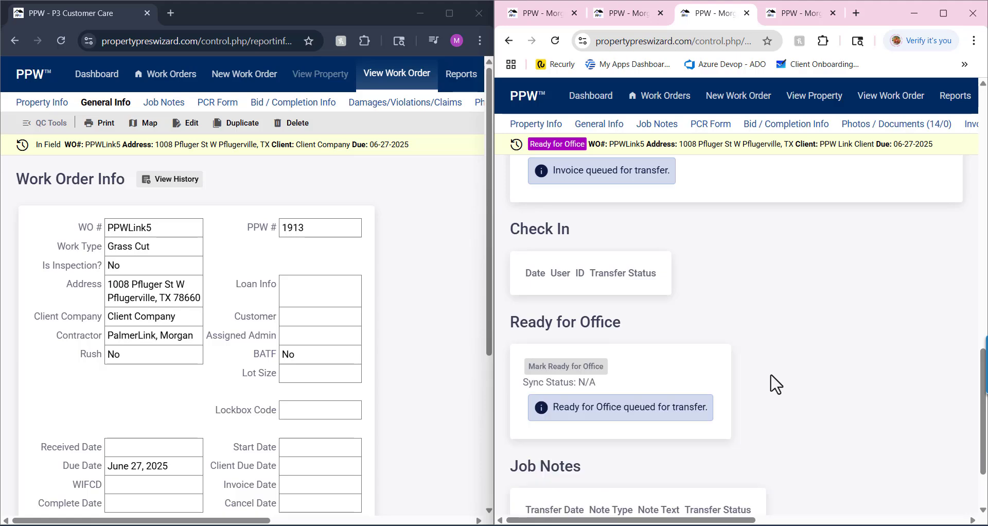
Open the invoice page of PPWLink5 and examine the client invoice completion fields
{"action": "scroll", "coordinate": [778, 383], "scroll_direction": "up", "scroll_amount": 10}
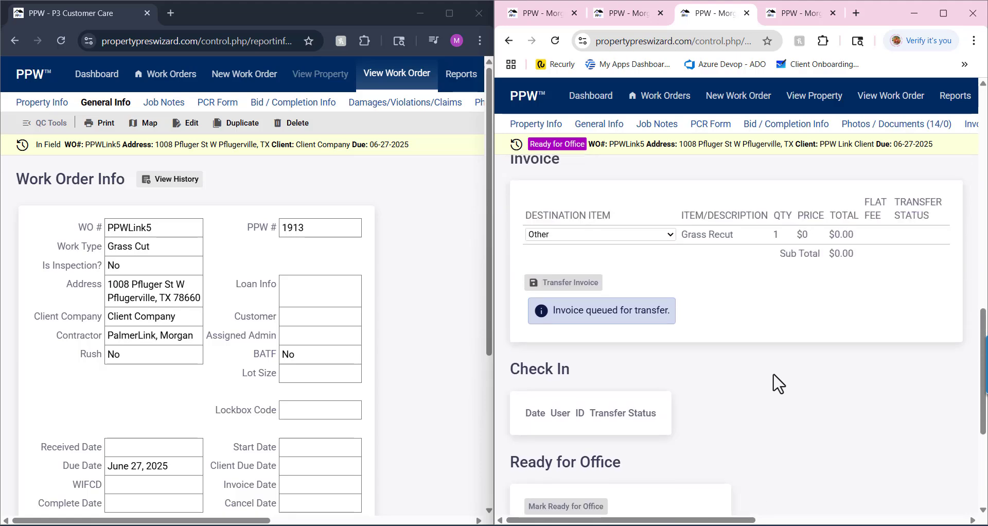
{"action": "left_click_drag", "start_coordinate": [761, 520], "coordinate": [857, 520]}
{"action": "left_click", "coordinate": [800, 132]}
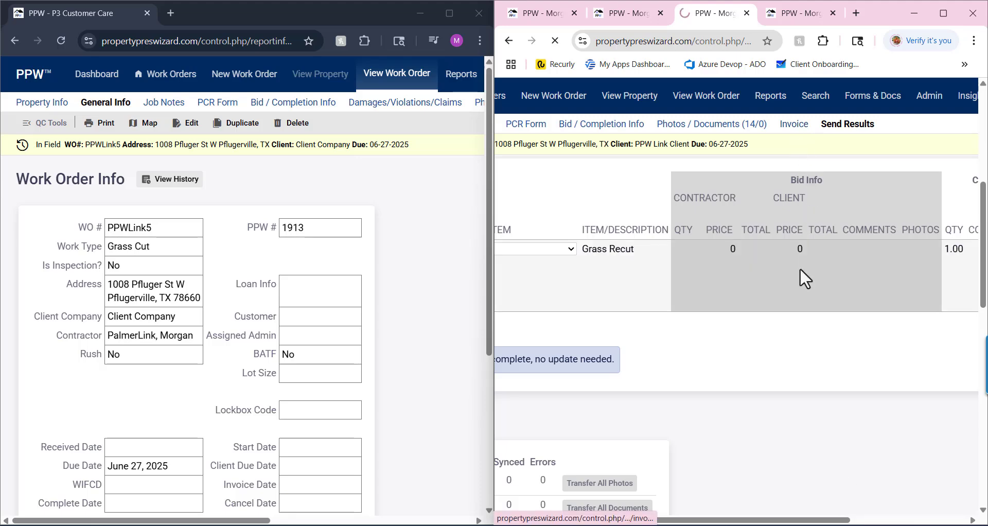
{"action": "scroll", "coordinate": [739, 302], "scroll_direction": "down", "scroll_amount": 10}
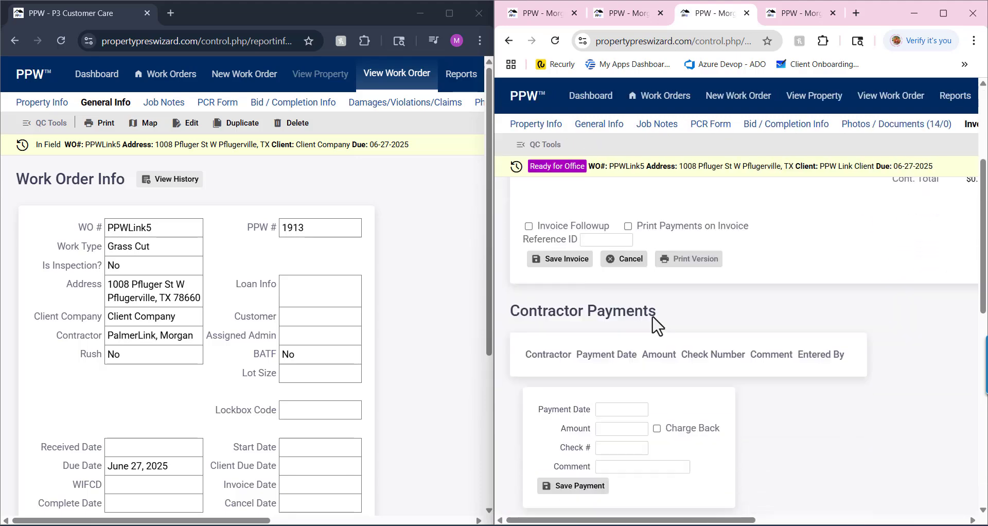
{"action": "scroll", "coordinate": [576, 417], "scroll_direction": "down", "scroll_amount": 4}
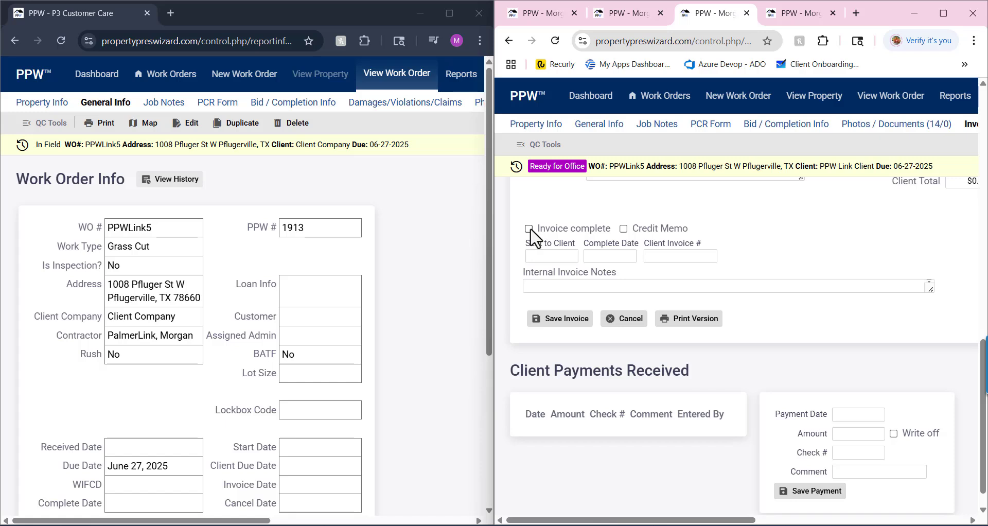
Reload the client's copy of PPWLink5 and check its Ready for Office status and transferred photos
{"action": "left_click", "coordinate": [60, 39]}
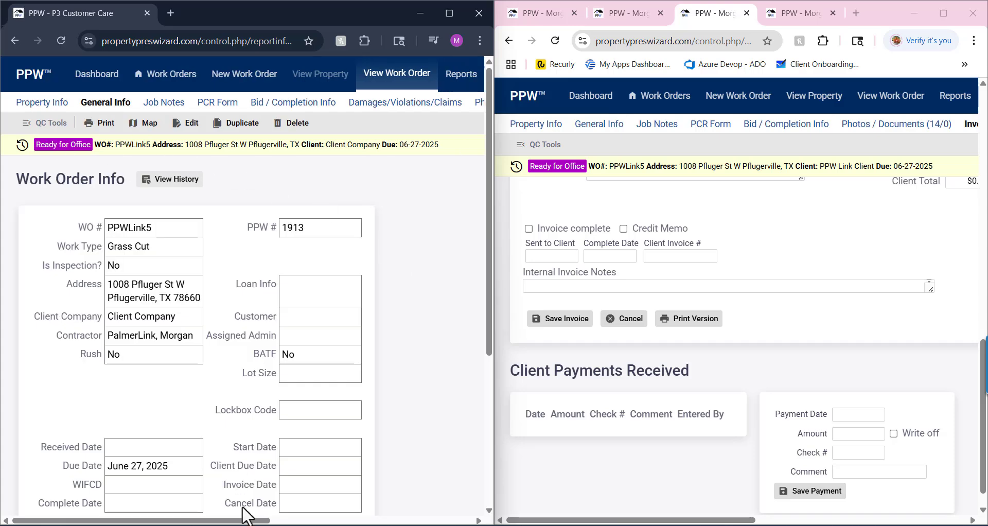
{"action": "left_click_drag", "start_coordinate": [252, 521], "coordinate": [348, 521]}
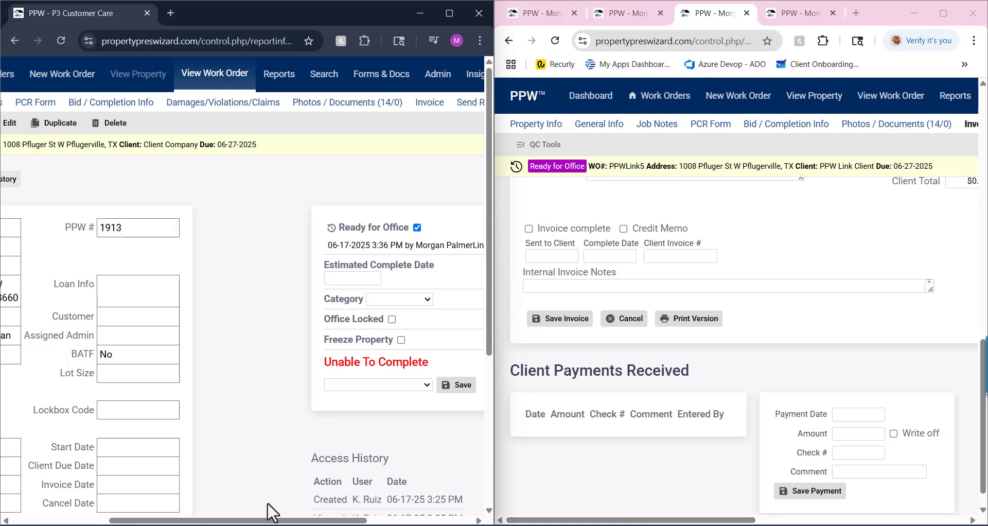
Return to the Send Results page of PPWLink5 on the importing site
{"action": "left_click_drag", "start_coordinate": [671, 521], "coordinate": [882, 515]}
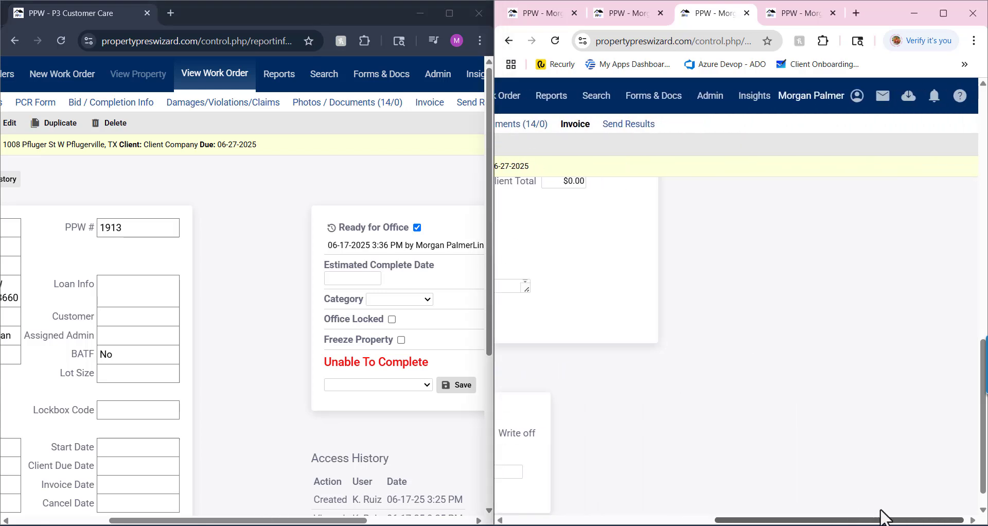